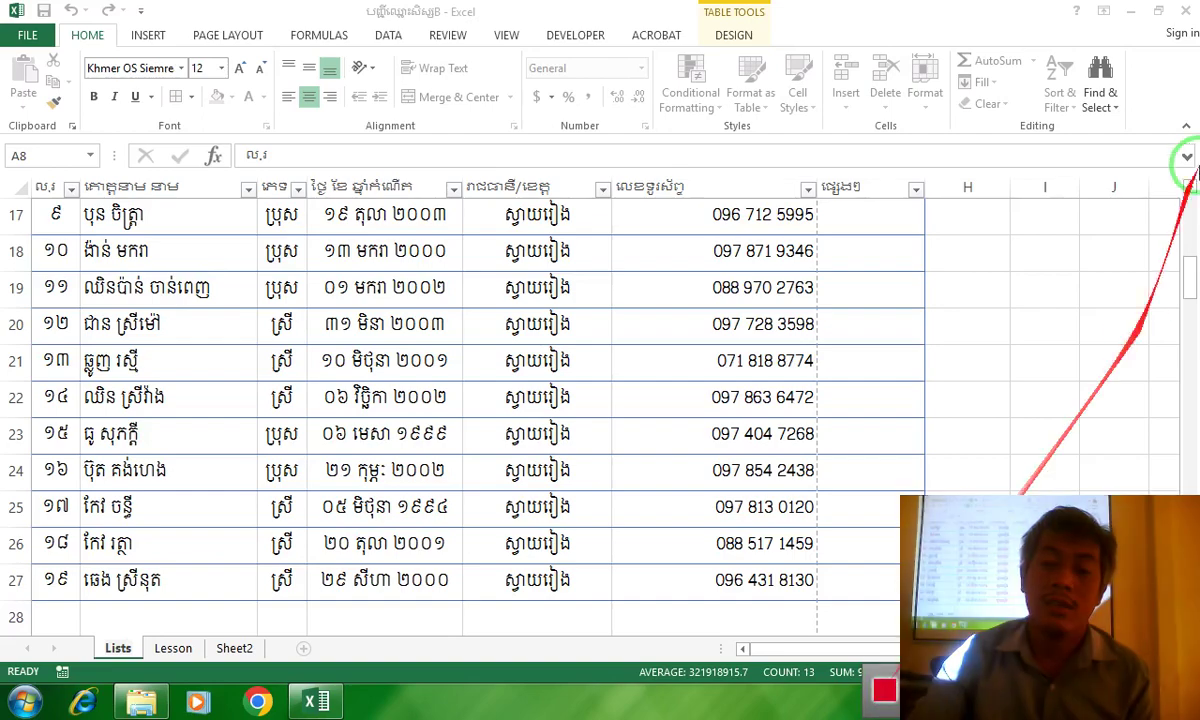
Deselect the table and scroll through the student list to review its layout
click(1003, 261)
scroll(838, 321, up, 3)
scroll(838, 321, up, 3)
scroll(840, 325, down, 1)
scroll(838, 324, down, 2)
scroll(836, 332, down, 4)
scroll(860, 332, down, 1)
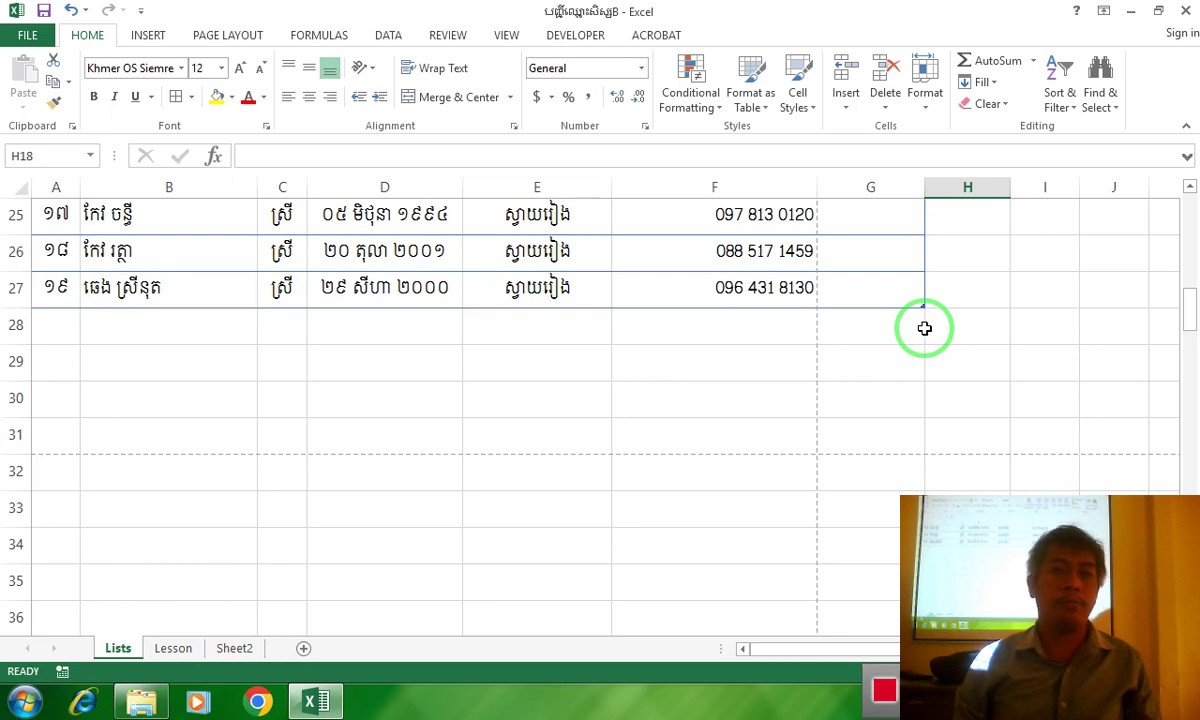
scroll(924, 328, up, 2)
scroll(924, 328, up, 4)
scroll(924, 328, up, 3)
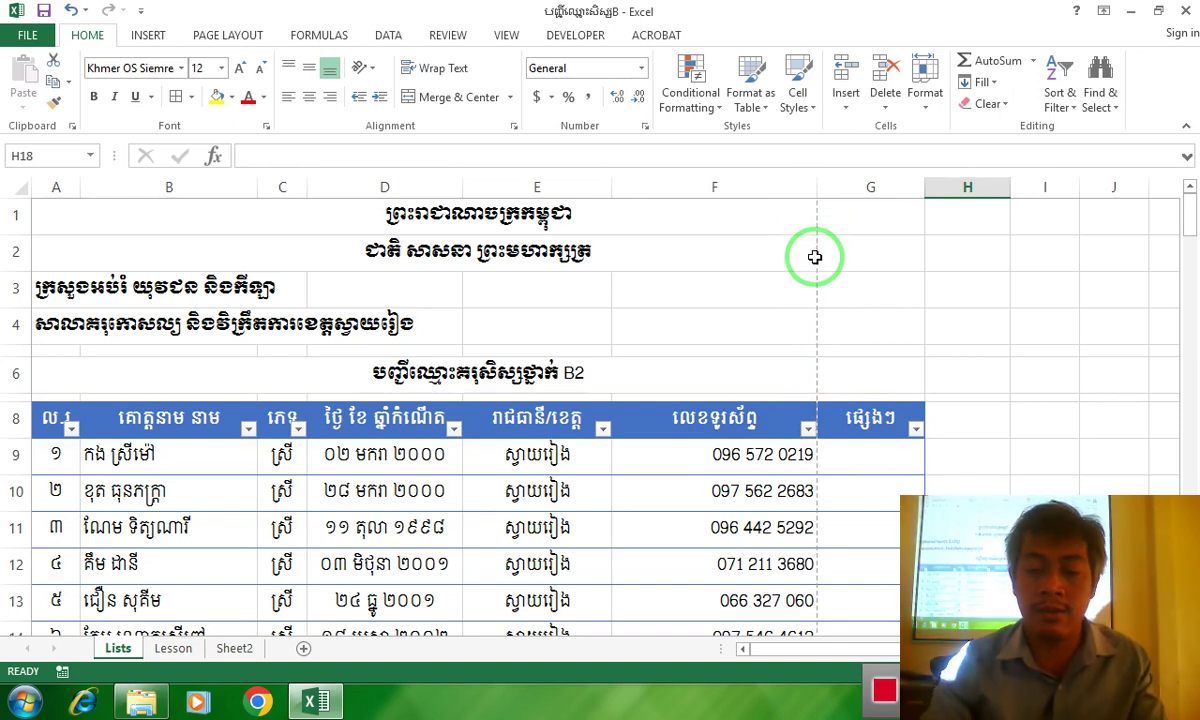
Annotate the page break line and the right edge of column F, then clear the marks
mouse_move(793, 207)
mouse_down()
mouse_move(832, 412)
mouse_move(844, 214)
mouse_move(782, 209)
mouse_up()
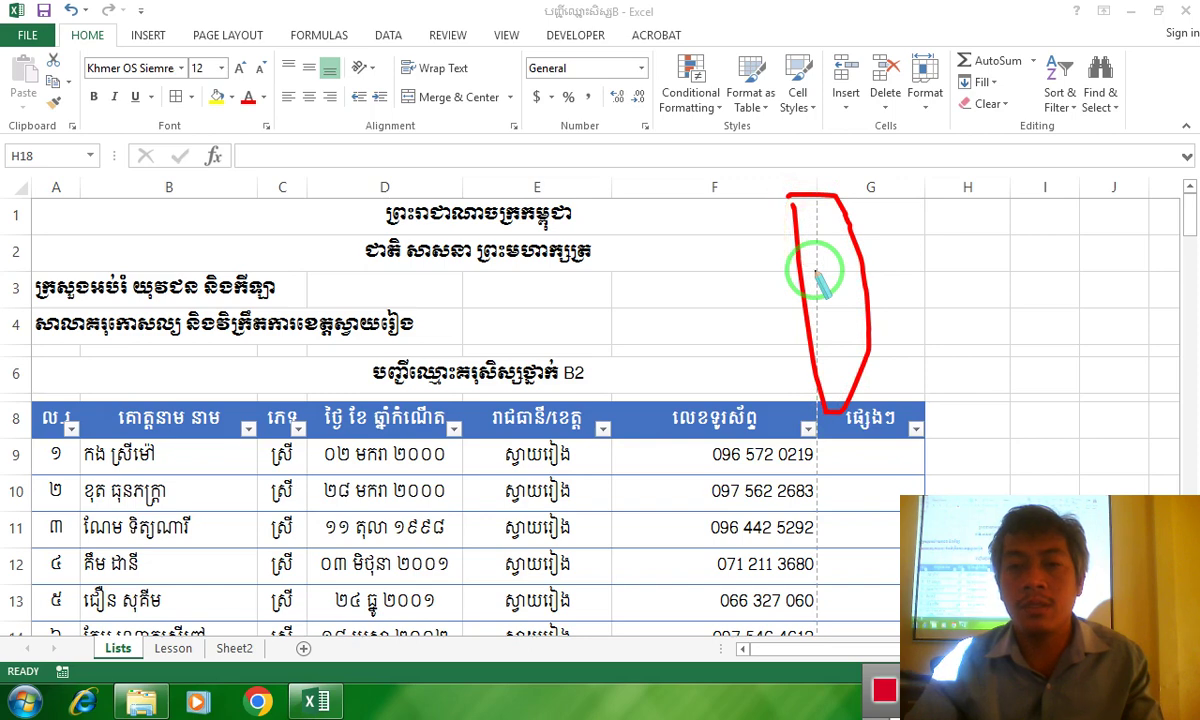
key(Escape)
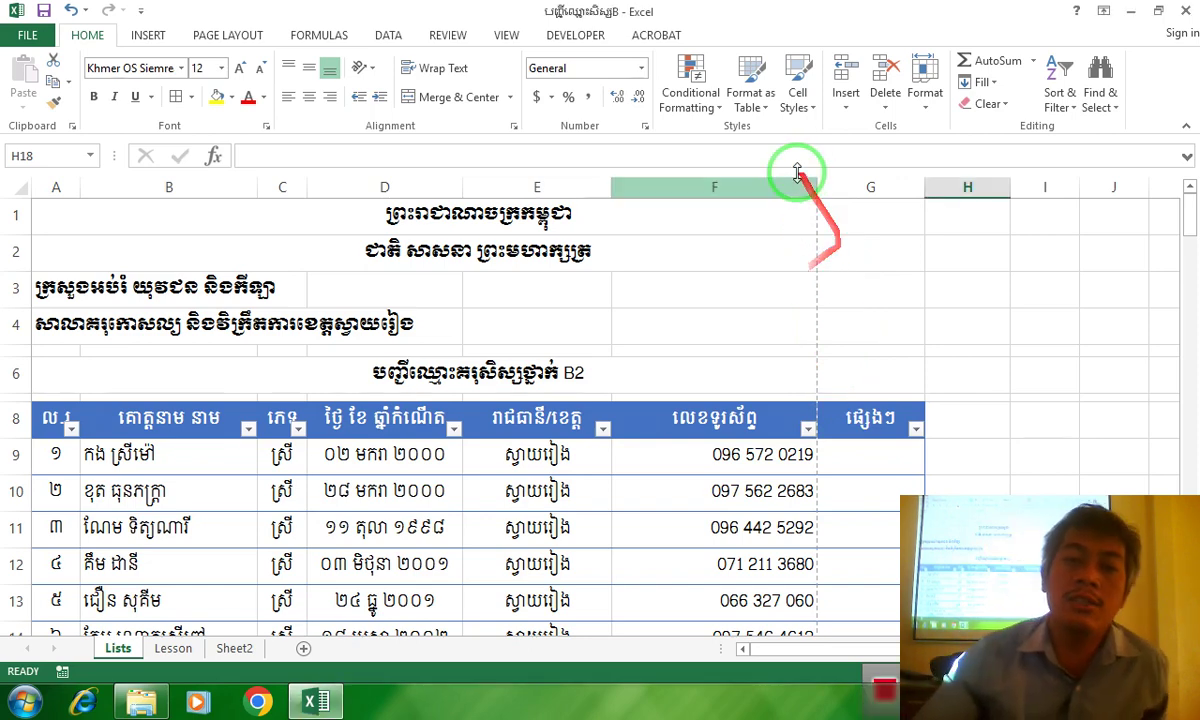
drag(790, 185, 768, 292)
key(Escape)
scroll(768, 292, down, 2)
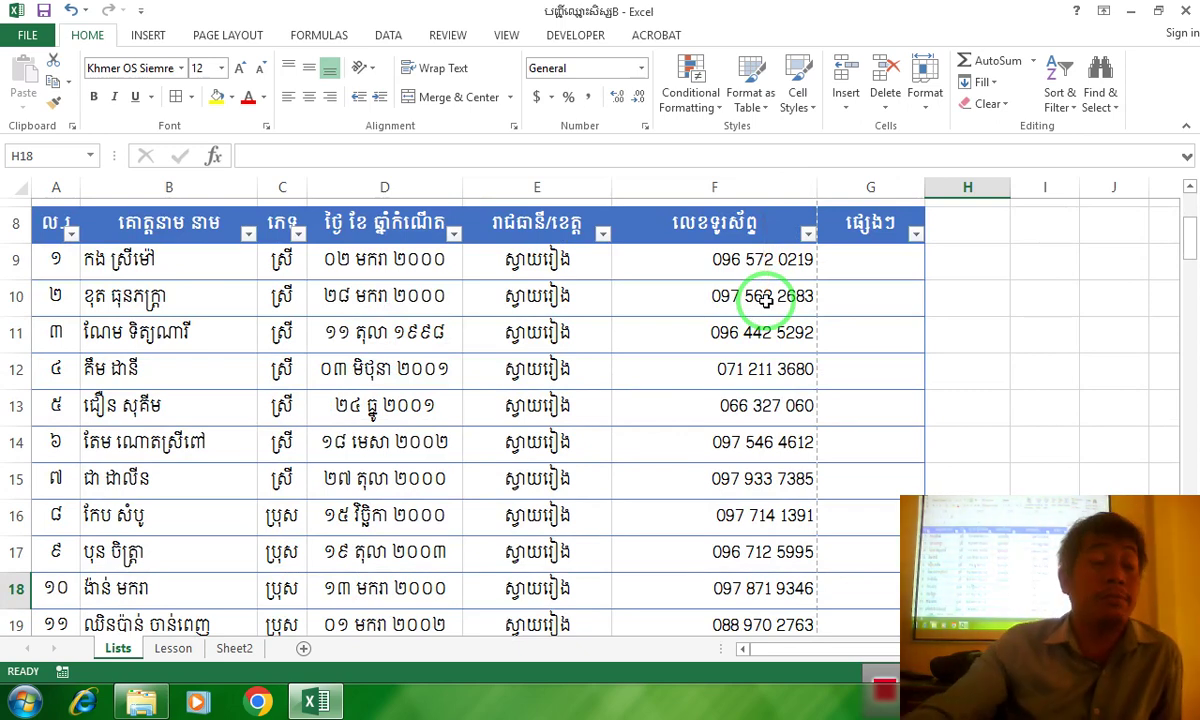
scroll(700, 330, up, 1)
scroll(710, 313, up, 2)
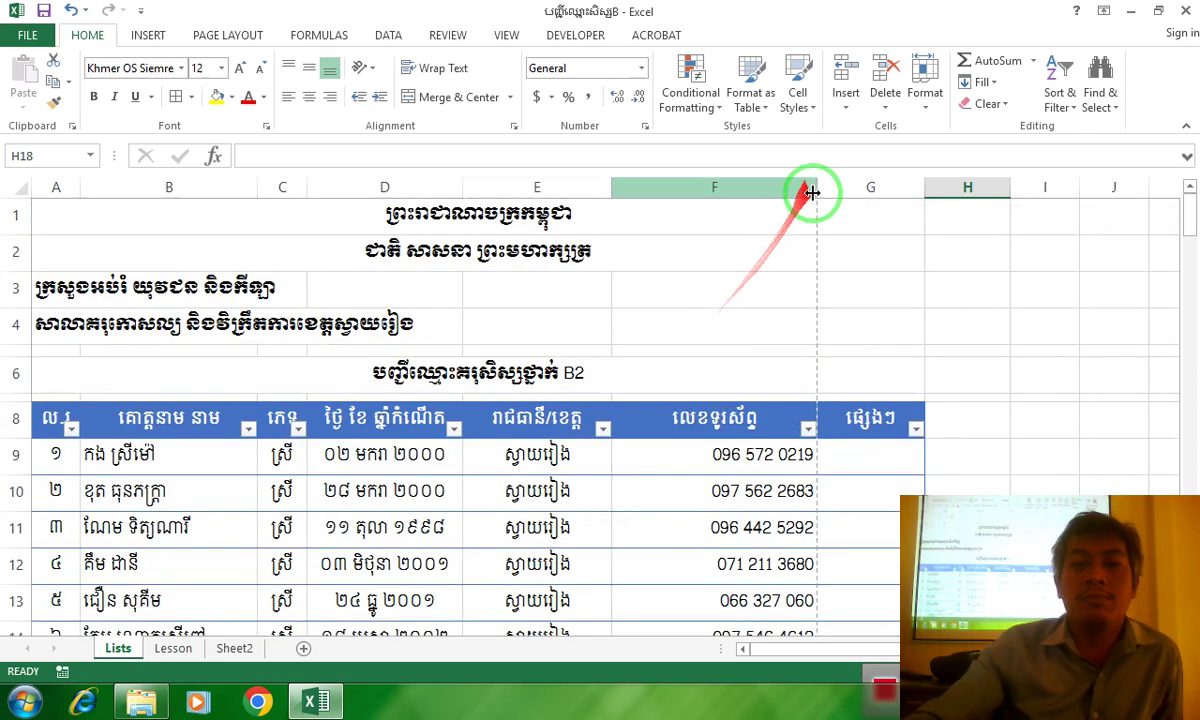
Narrow the phone-number column F to about 18.71 wide
drag(820, 193, 747, 325)
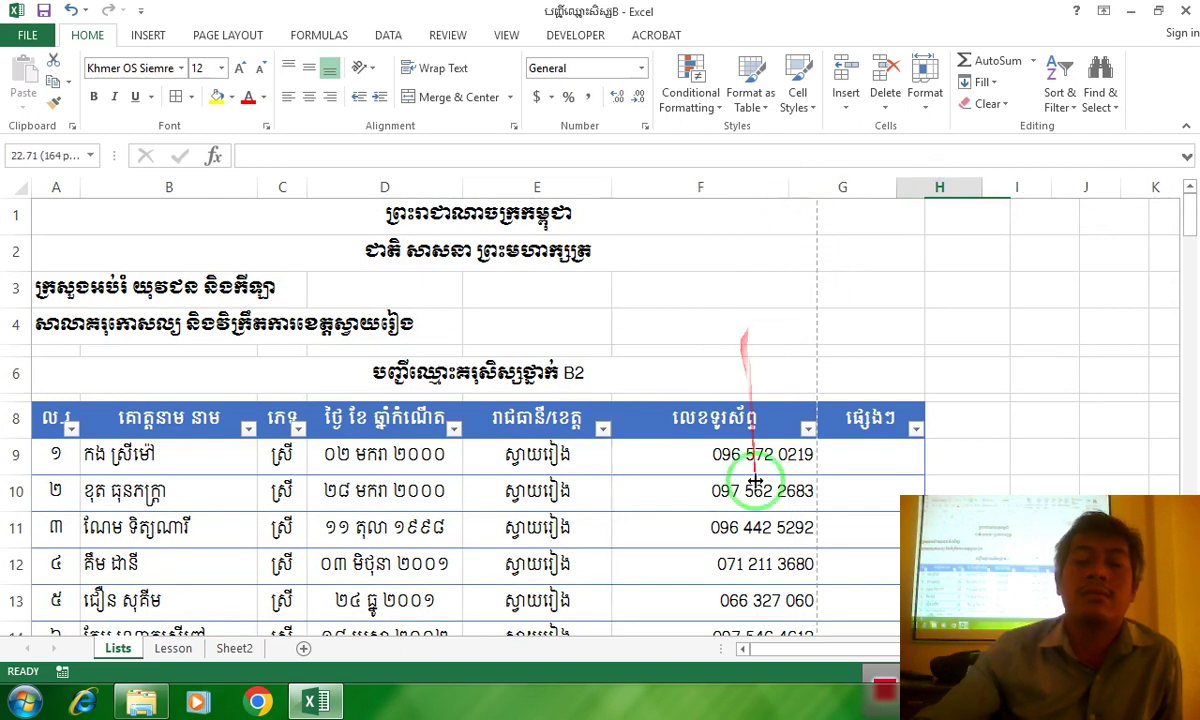
drag(747, 325, 789, 290)
click(868, 262)
mouse_move(789, 188)
mouse_down()
mouse_move(772, 215)
mouse_move(769, 203)
mouse_up()
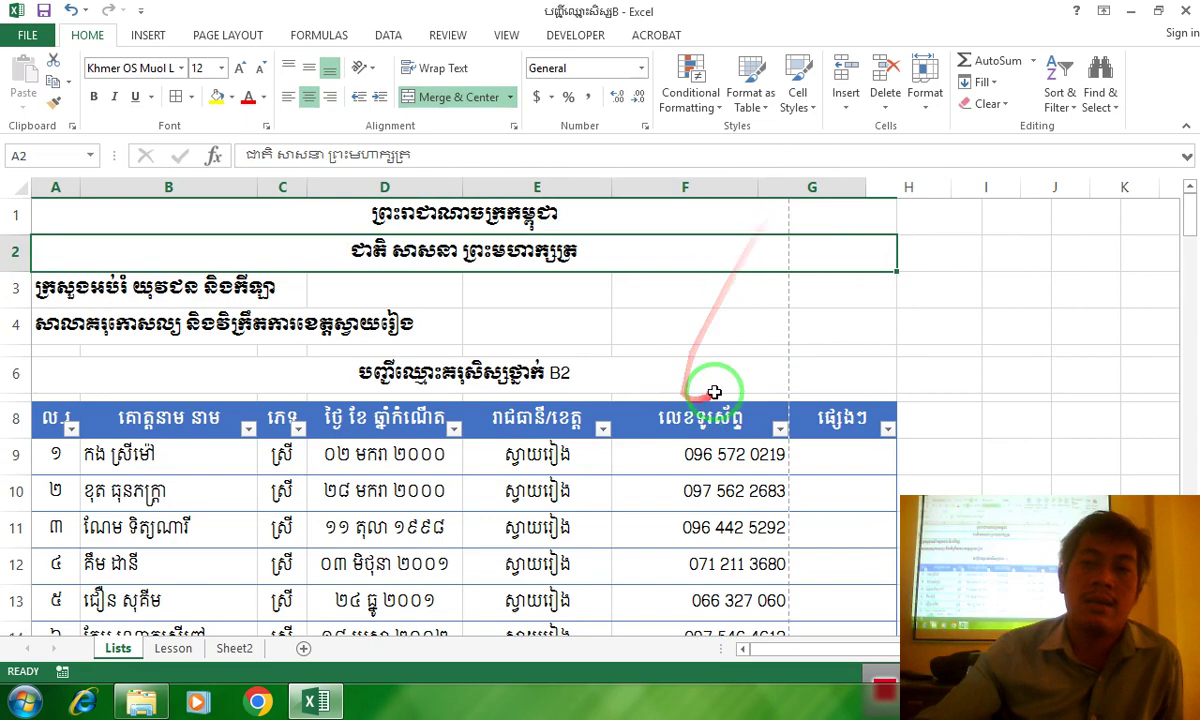
Narrow column F further to about 16.86 wide
scroll(769, 203, down, 2)
scroll(765, 205, down, 1)
scroll(752, 207, up, 2)
drag(757, 187, 672, 290)
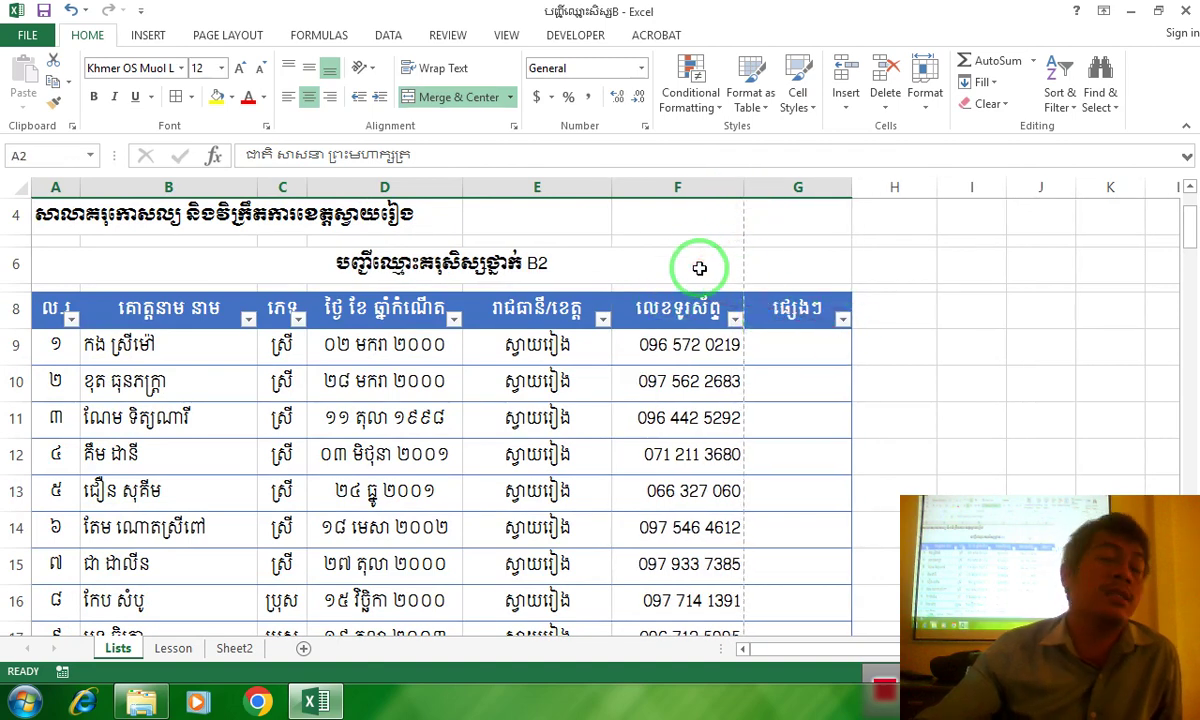
Check all 19 student rows to confirm every phone number still shows in full
scroll(729, 262, up, 1)
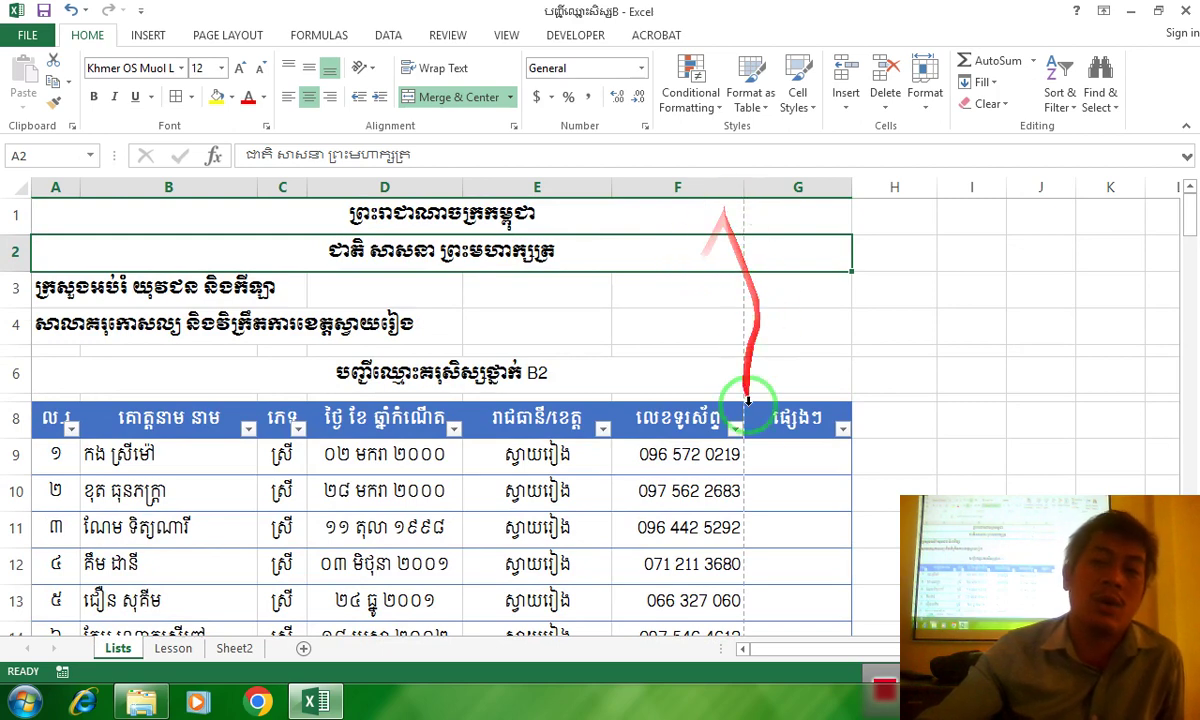
scroll(753, 457, down, 4)
scroll(753, 457, down, 1)
scroll(756, 449, down, 4)
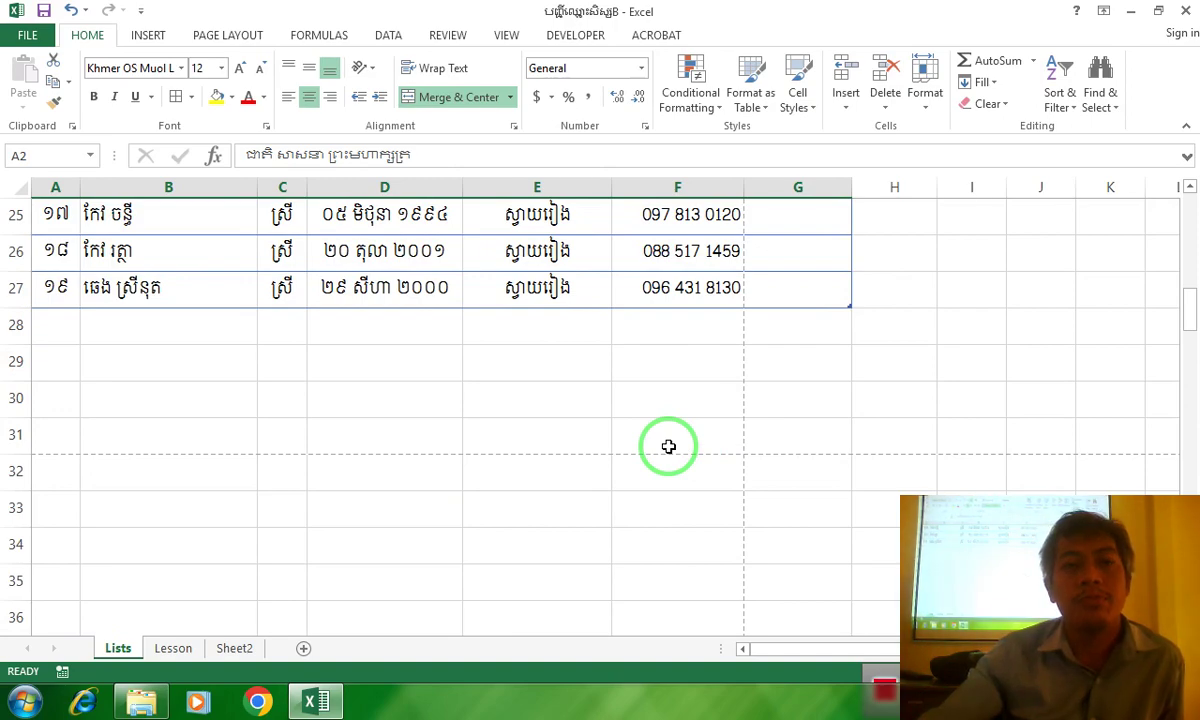
scroll(669, 446, up, 3)
scroll(669, 446, up, 1)
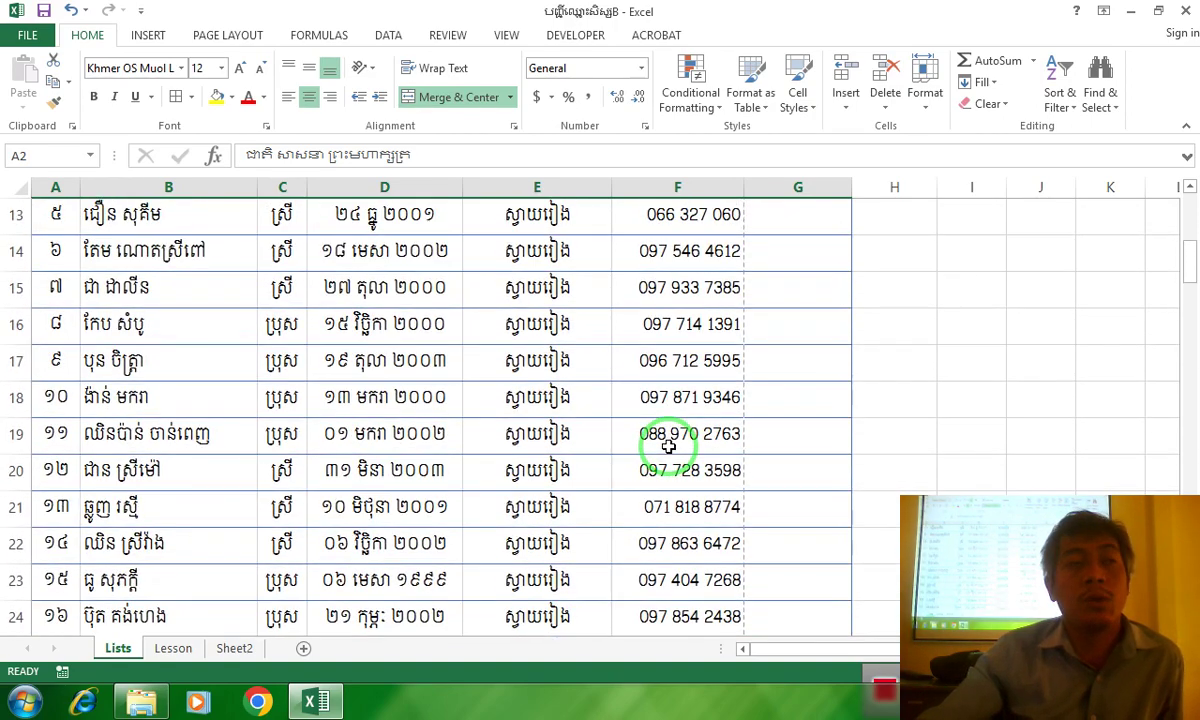
scroll(669, 446, up, 2)
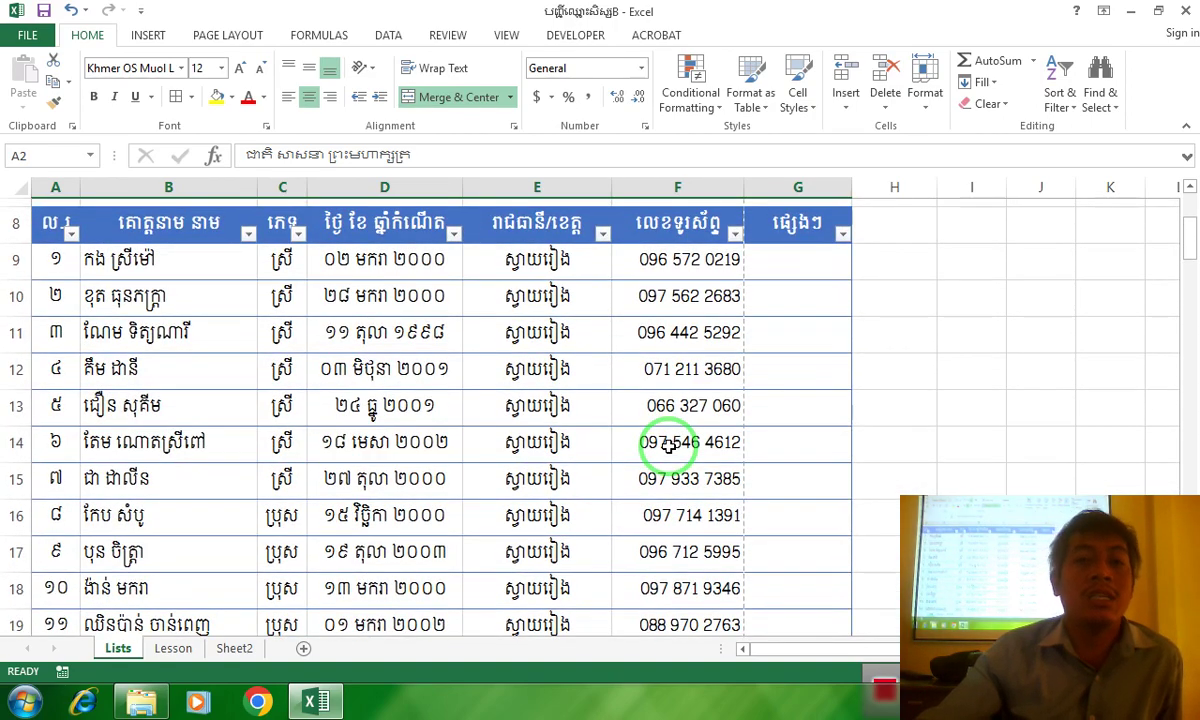
scroll(669, 446, up, 2)
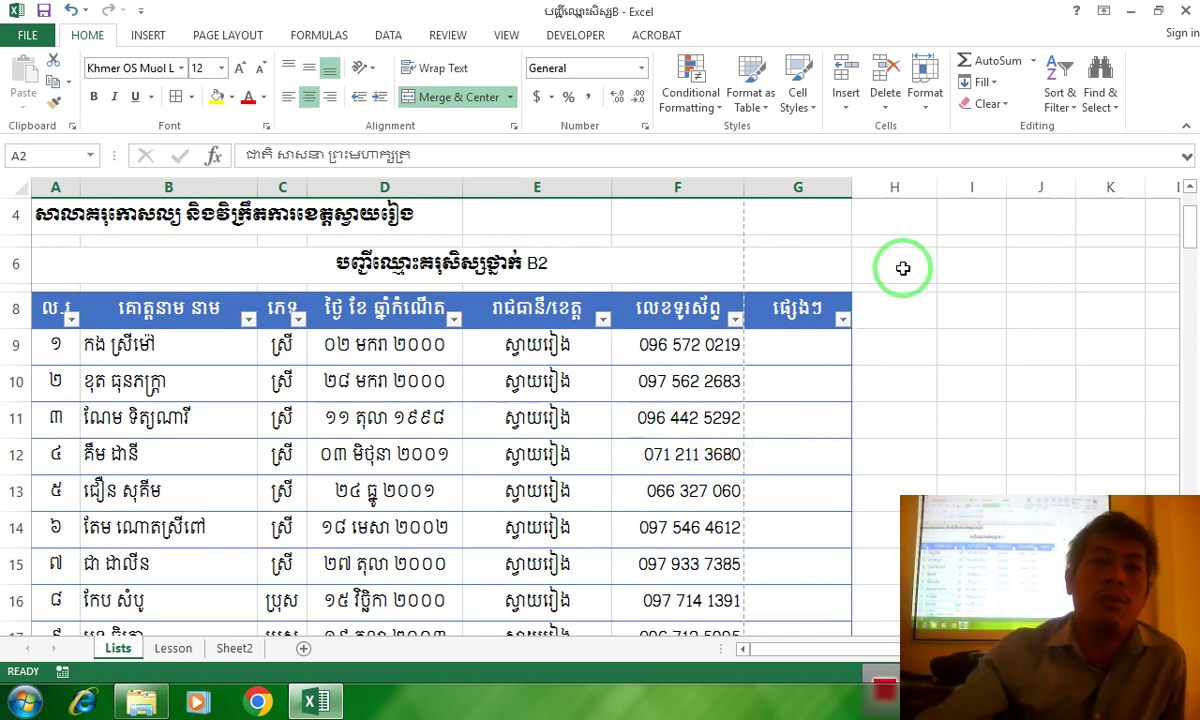
Check Page Setup shows A4 portrait at 100% scaling, and close it unchanged
click(211, 40)
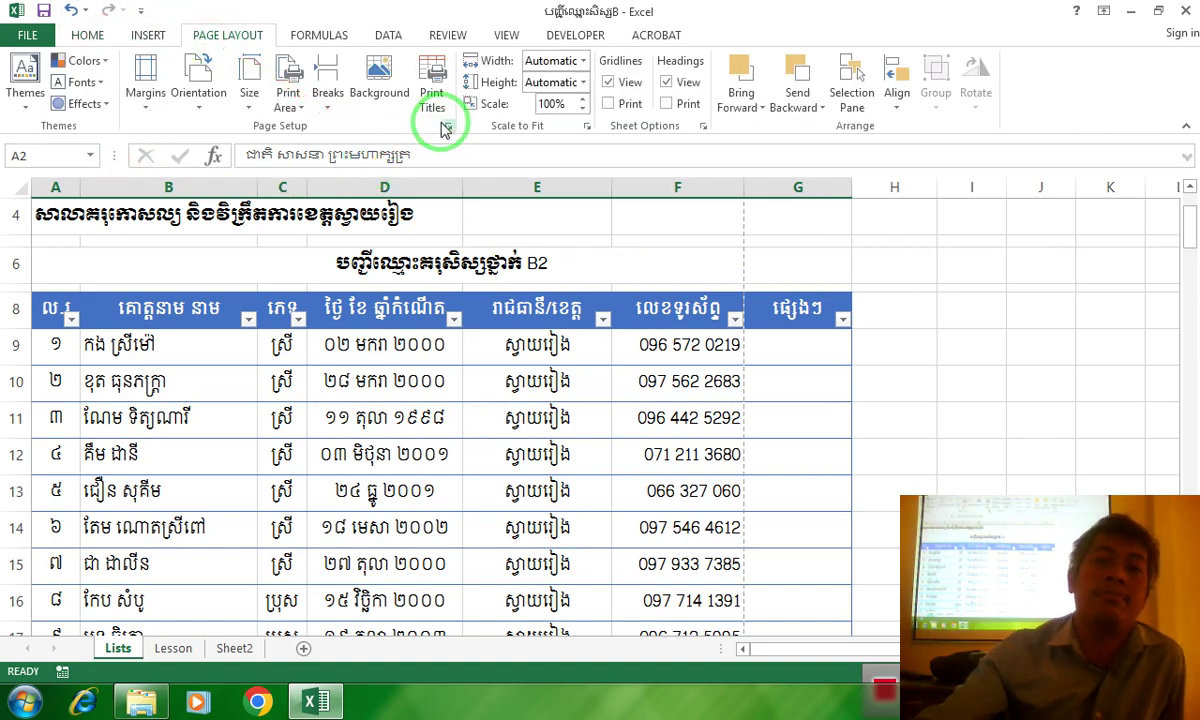
click(447, 127)
drag(200, 150, 315, 92)
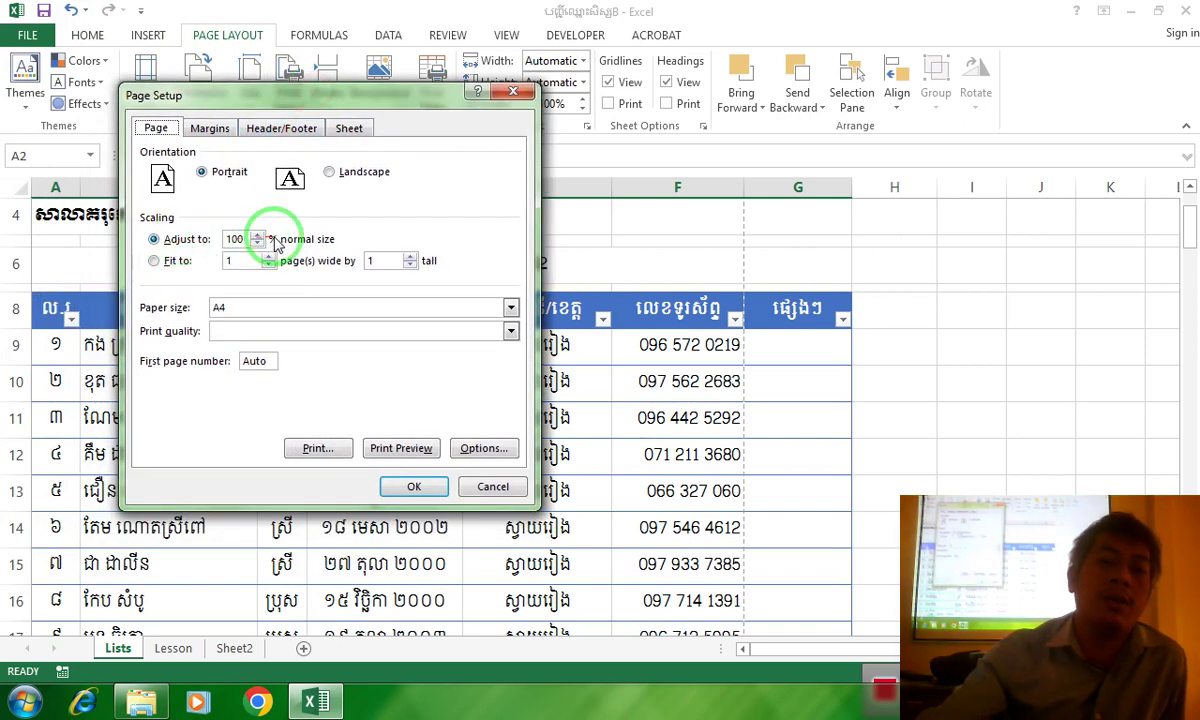
click(492, 486)
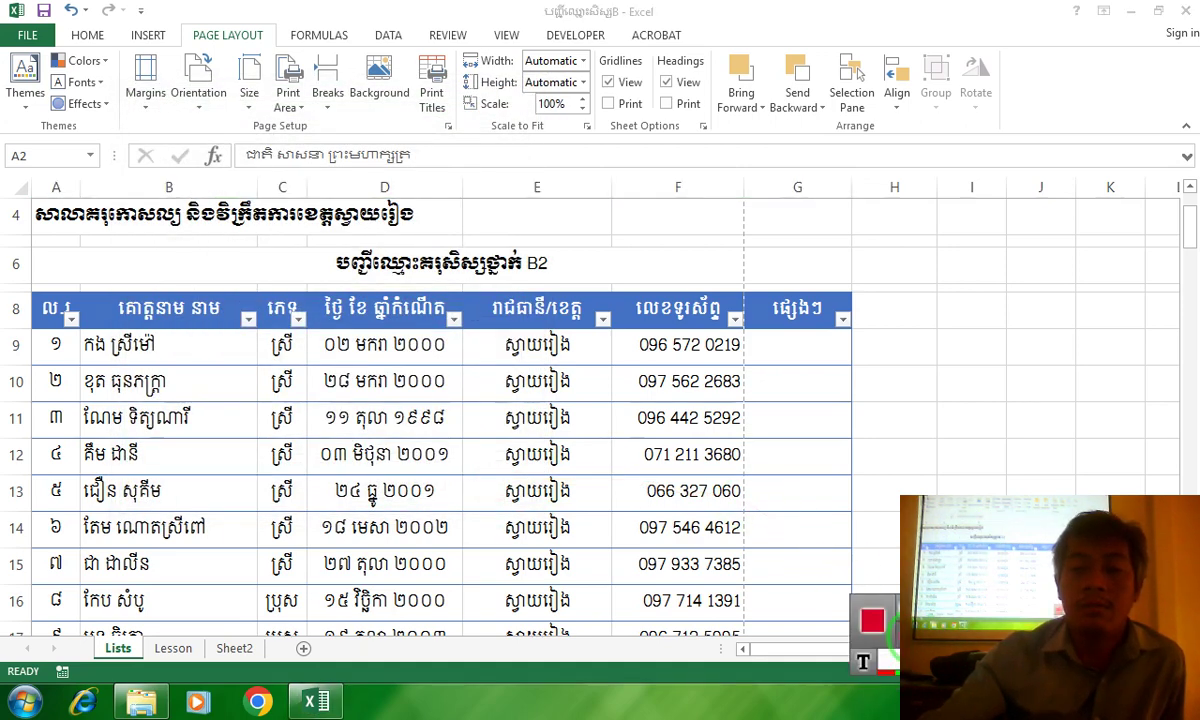
mouse_move(830, 402)
mouse_down()
mouse_move(452, 136)
mouse_move(178, 28)
mouse_up()
Highlight the Scale to Fit group and its print scale value, then clear the annotations
drag(262, 62, 535, 200)
mouse_move(455, 50)
mouse_down()
mouse_move(471, 112)
mouse_move(584, 147)
mouse_move(530, 143)
mouse_up()
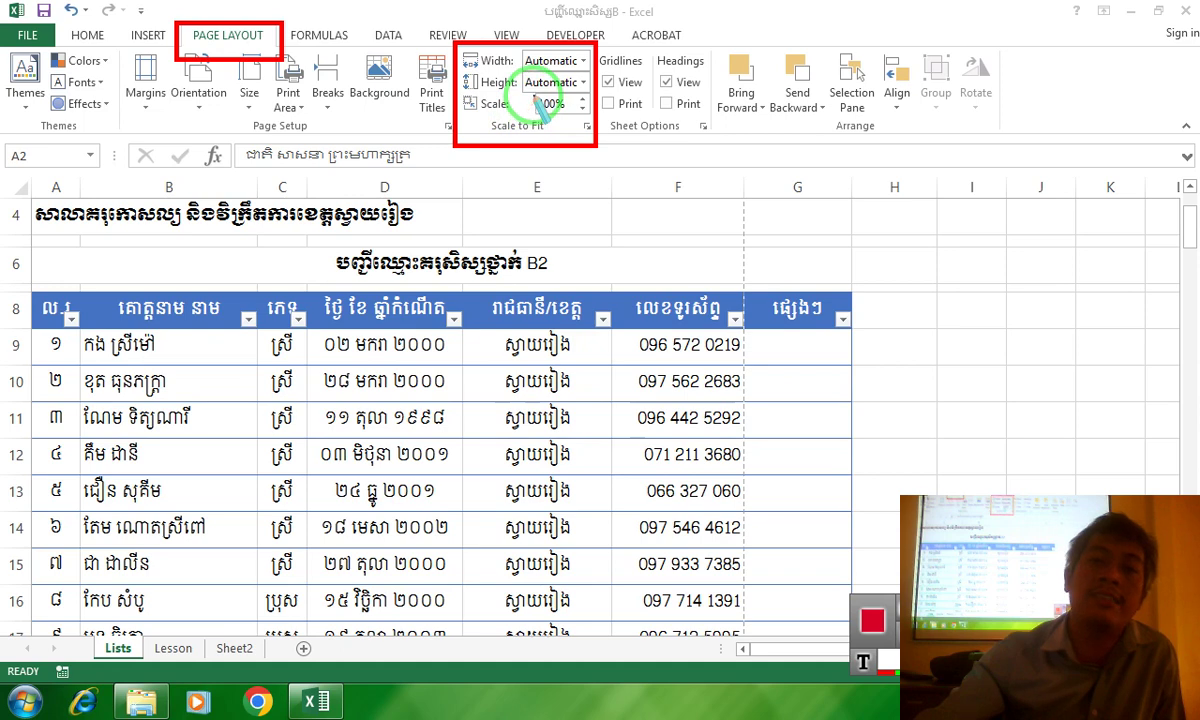
drag(533, 93, 593, 118)
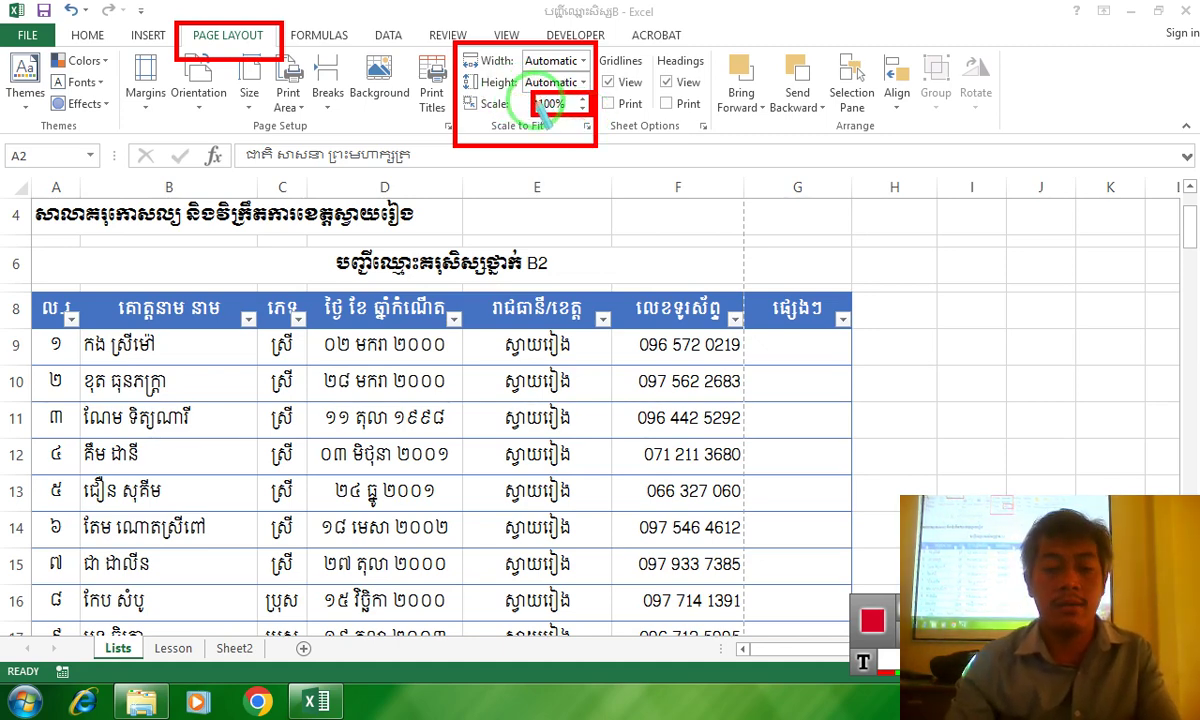
key(ctrl+z)
key(ctrl+z)
key(ctrl+z)
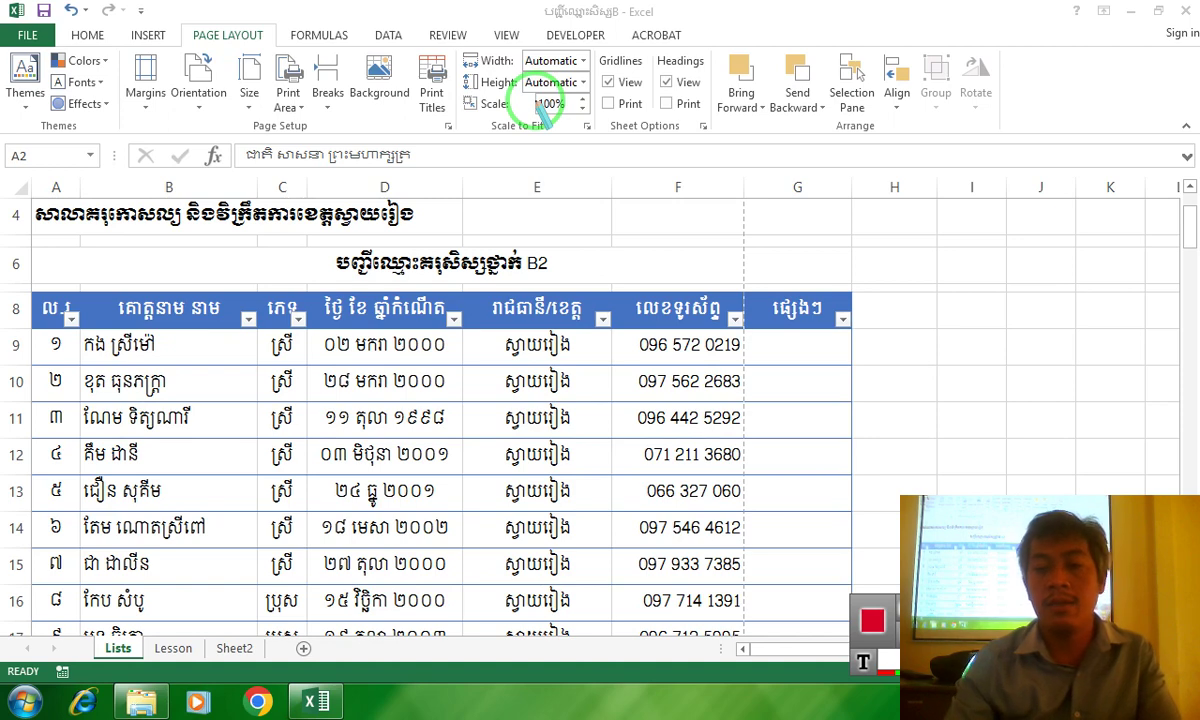
Annotate how the 95% scale moves the page break to after column G
mouse_move(550, 8)
mouse_down()
mouse_move(888, 382)
mouse_move(805, 290)
mouse_up()
mouse_move(797, 337)
mouse_down()
mouse_move(490, 222)
mouse_move(582, 118)
mouse_up()
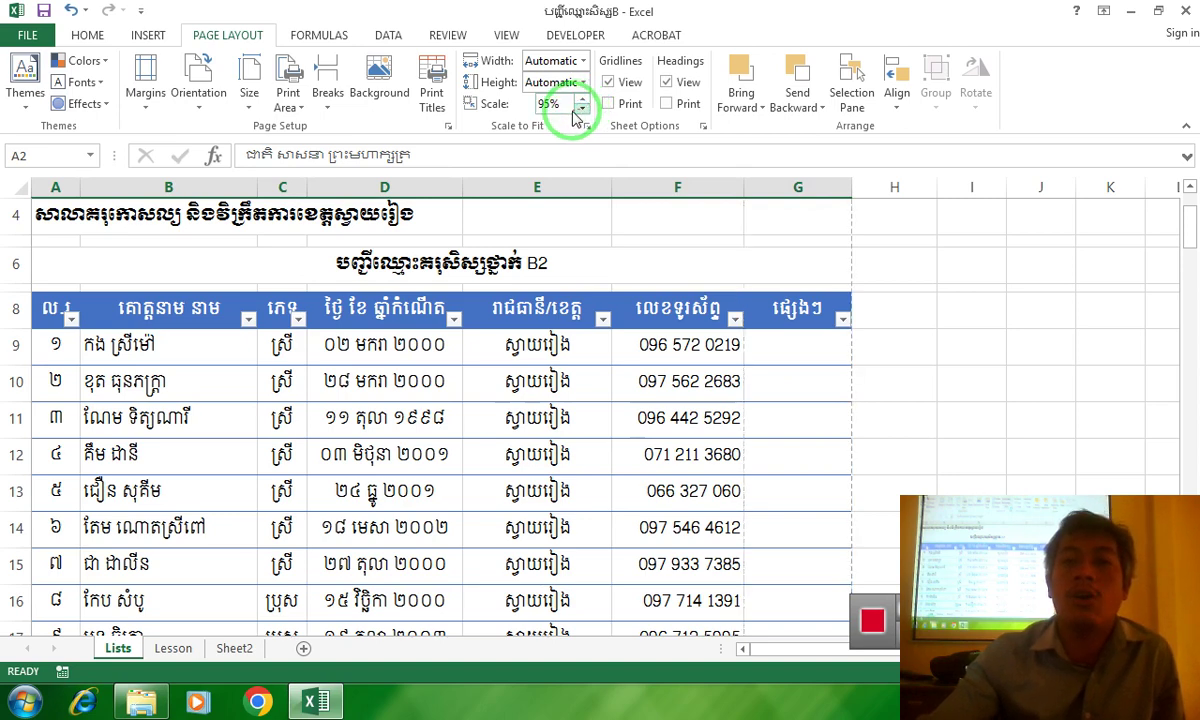
mouse_move(567, 137)
mouse_down()
mouse_move(852, 375)
mouse_move(603, 161)
mouse_move(905, 383)
mouse_move(832, 352)
mouse_up()
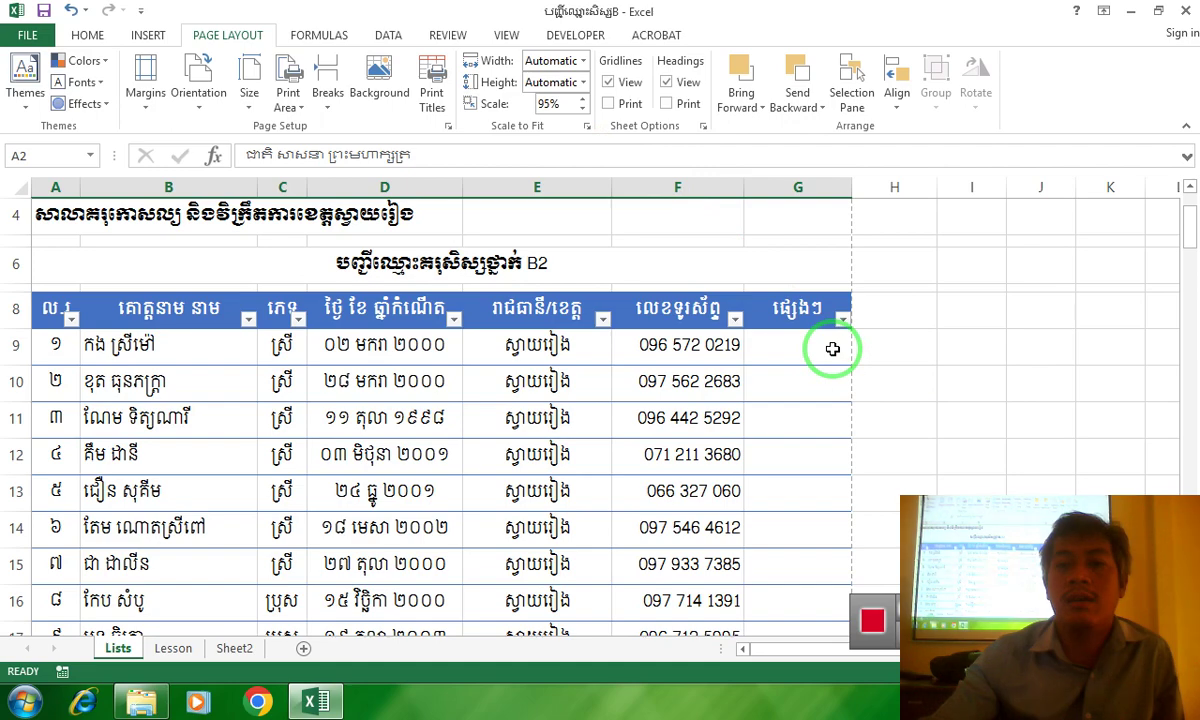
scroll(835, 350, down, 7)
scroll(786, 354, up, 1)
scroll(786, 354, up, 6)
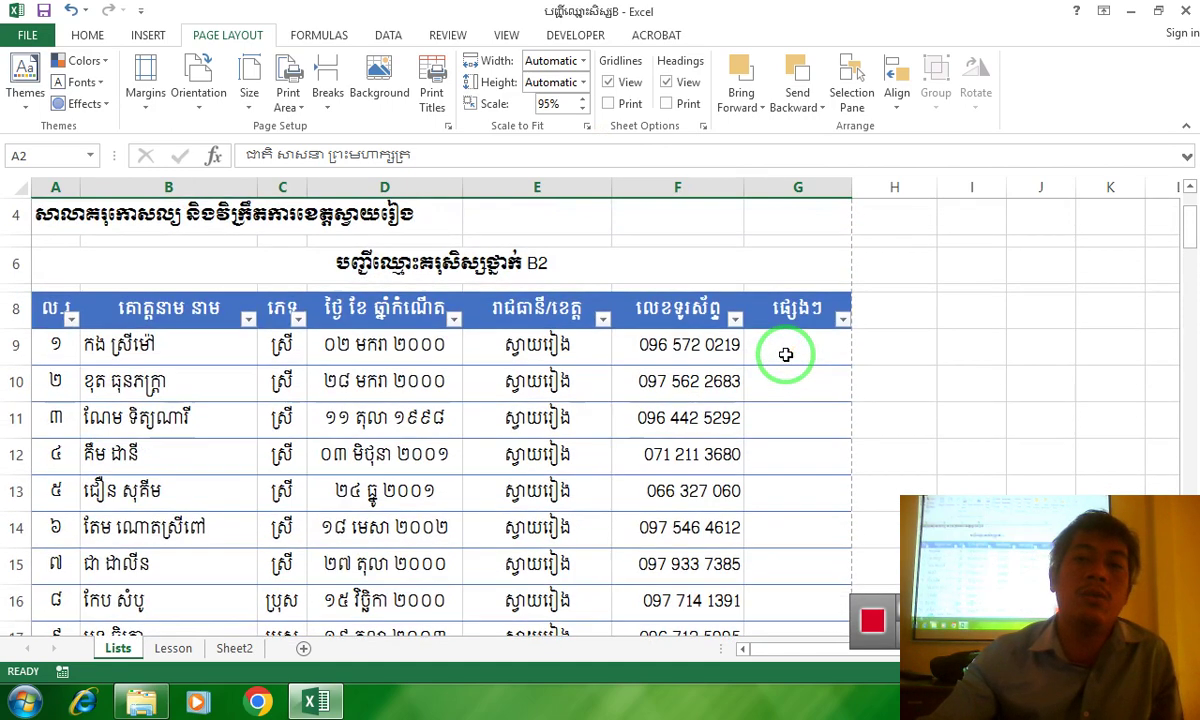
scroll(786, 354, up, 1)
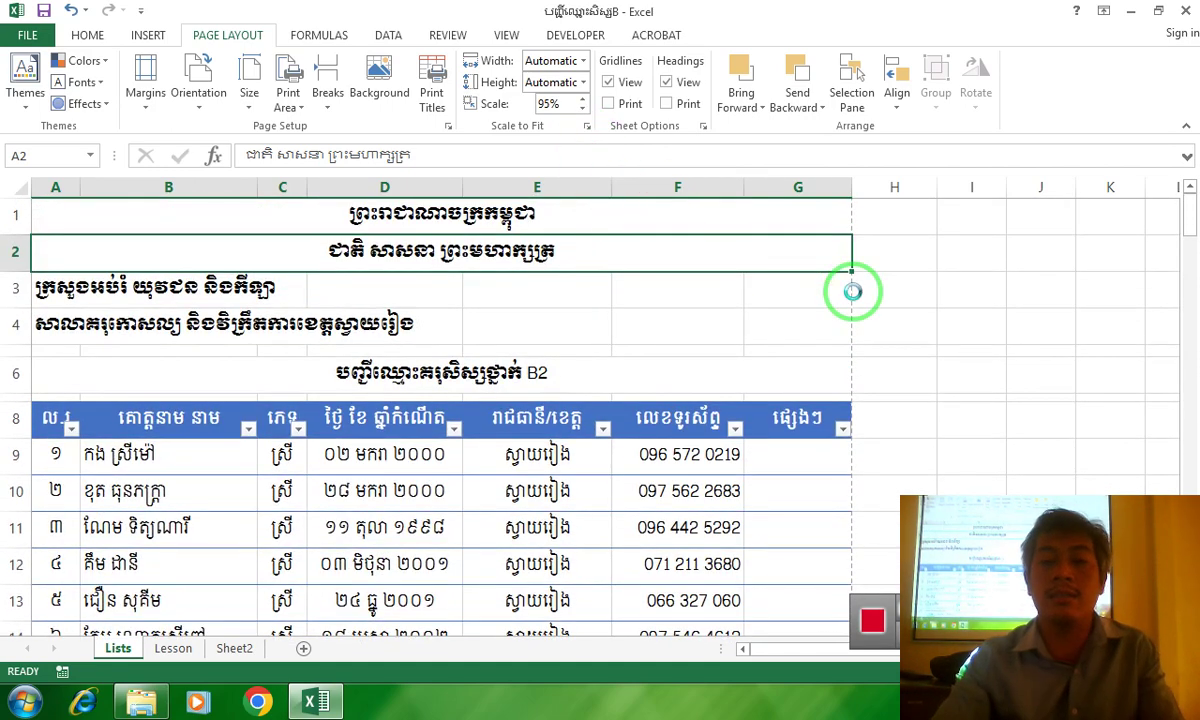
Preview the printout and zoom in to confirm the list fits one A4 portrait page, 1 of 1
key(ctrl+p)
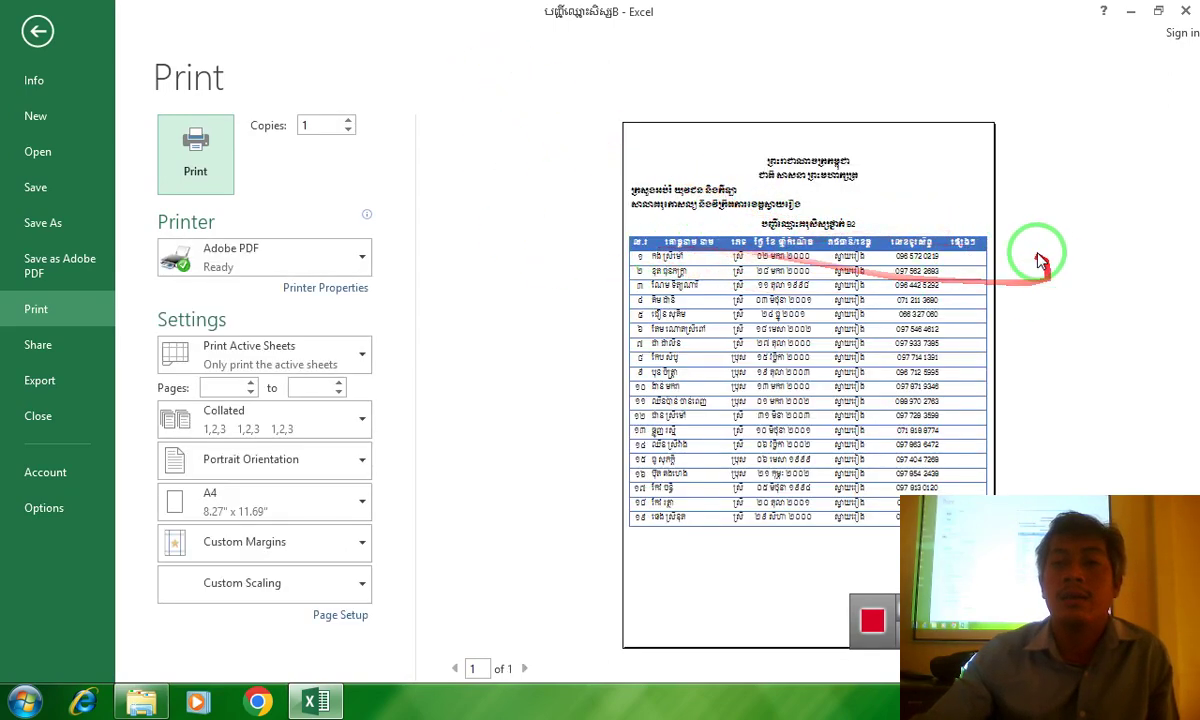
click(695, 381)
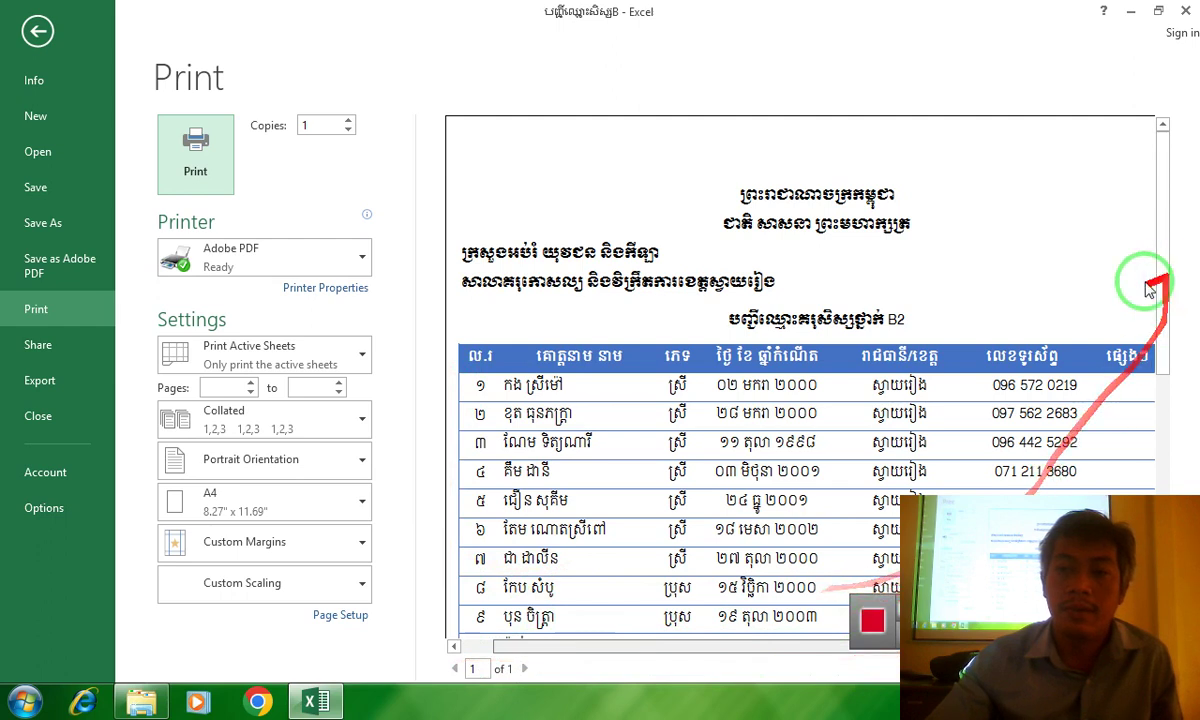
click(550, 648)
drag(550, 648, 672, 645)
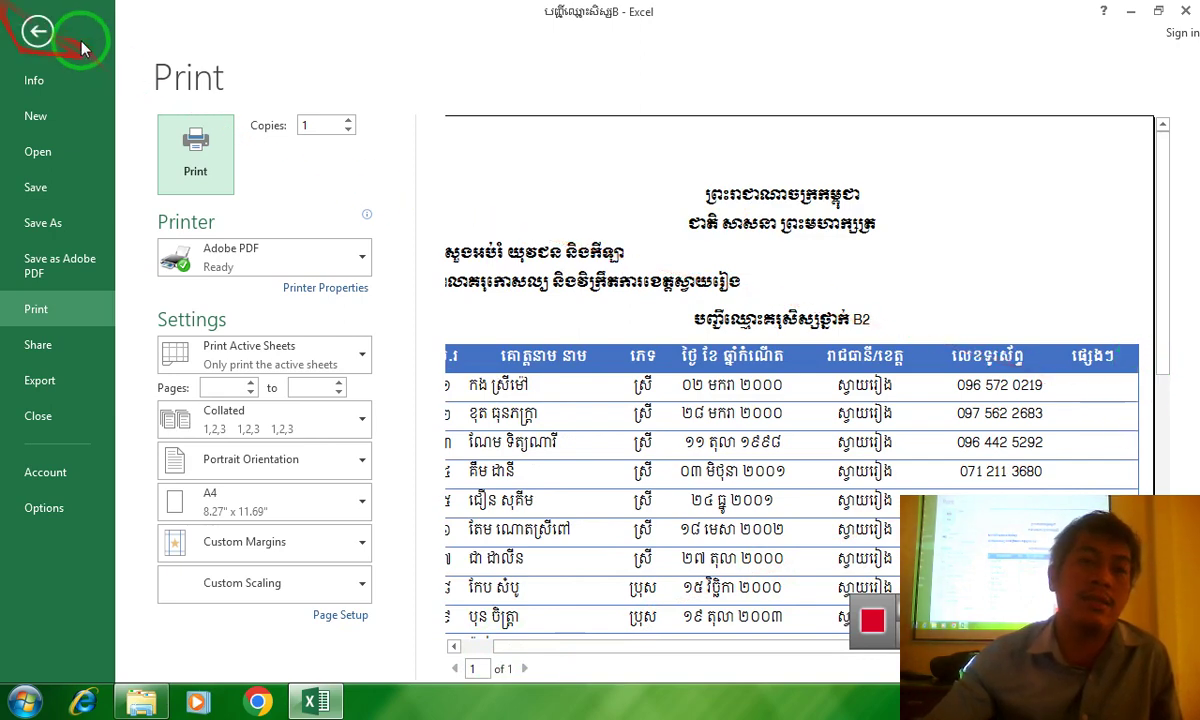
Leave the print preview and return to the student list worksheet
click(37, 31)
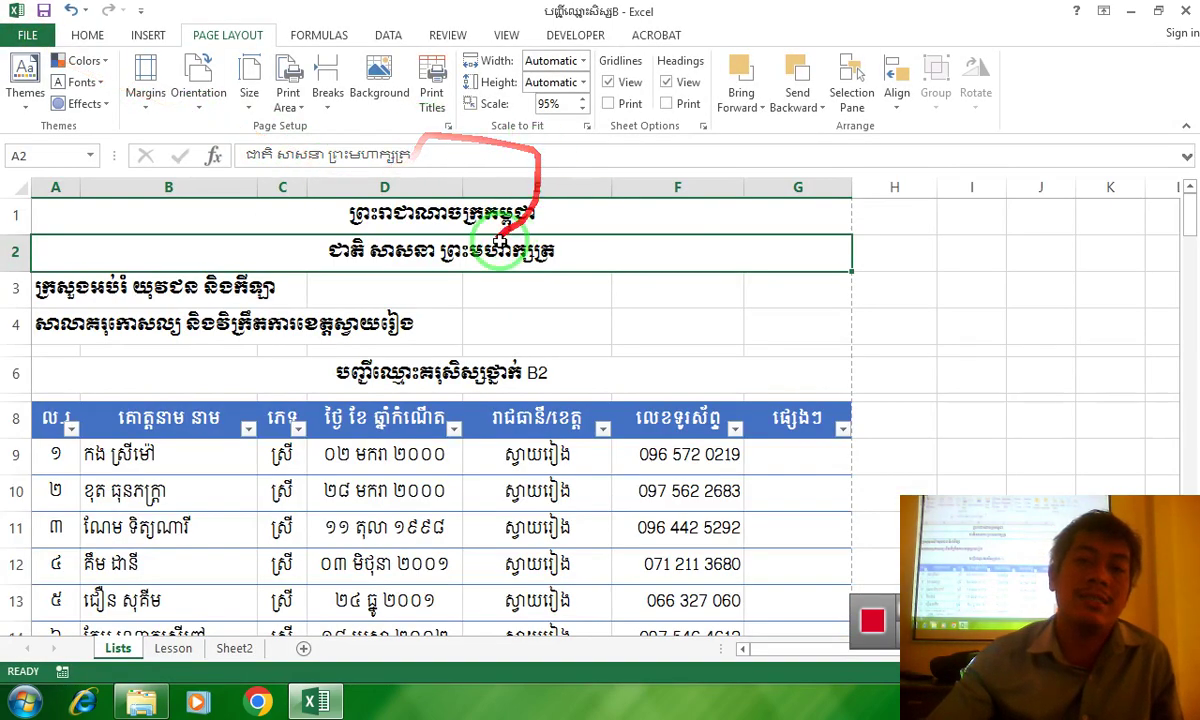